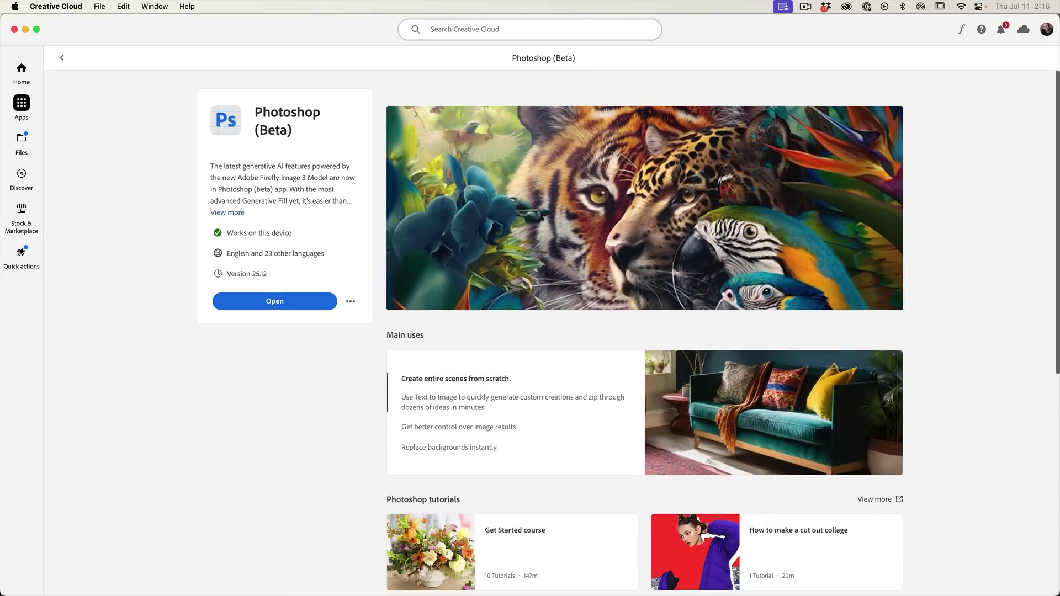
Launch Photoshop (Beta) from the Beta category of the Creative Cloud Apps list.
click(22, 69)
click(23, 106)
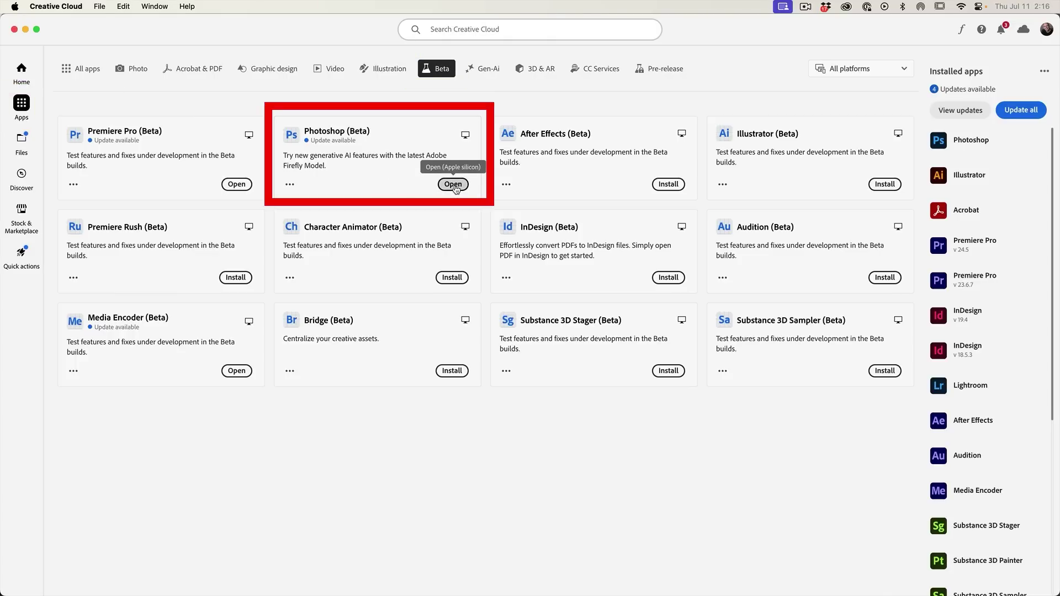
click(453, 185)
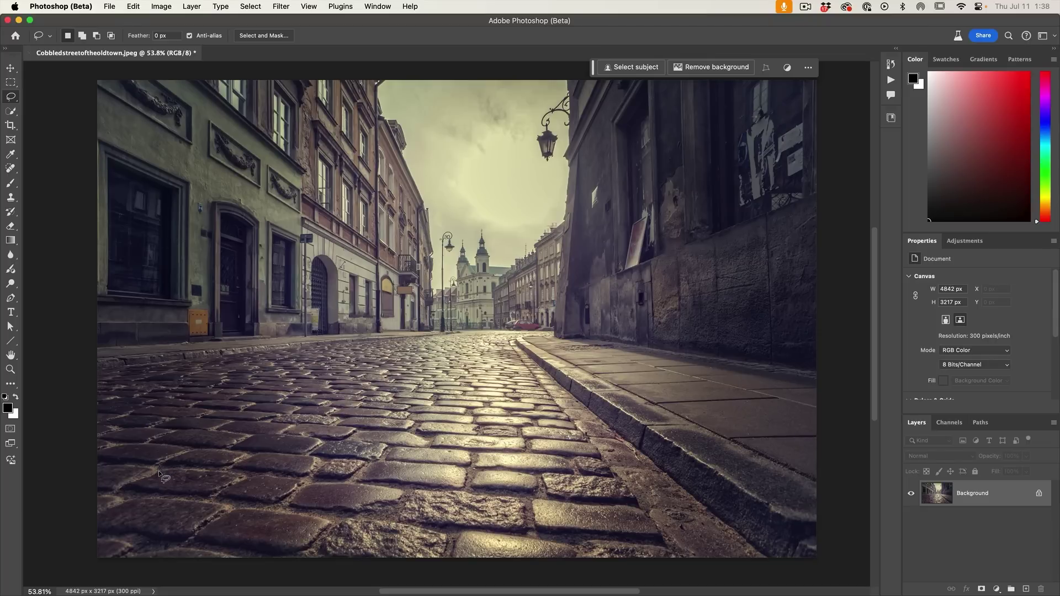
Lasso the middle of the cobbled street, enable the Contextual Task Bar, and start Generative Fill.
drag(159, 471, 198, 492)
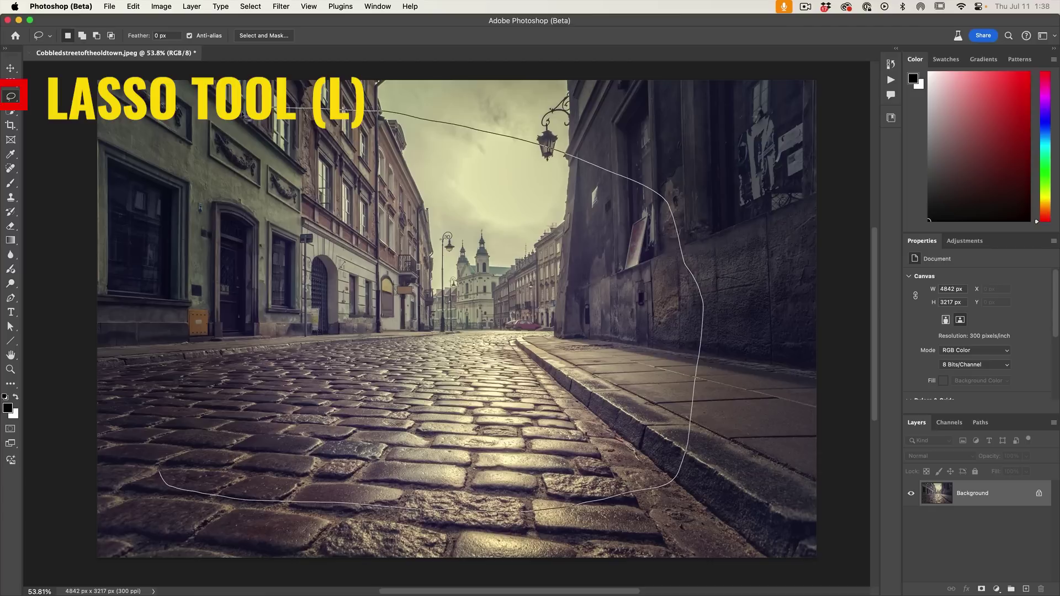
drag(125, 446, 126, 449)
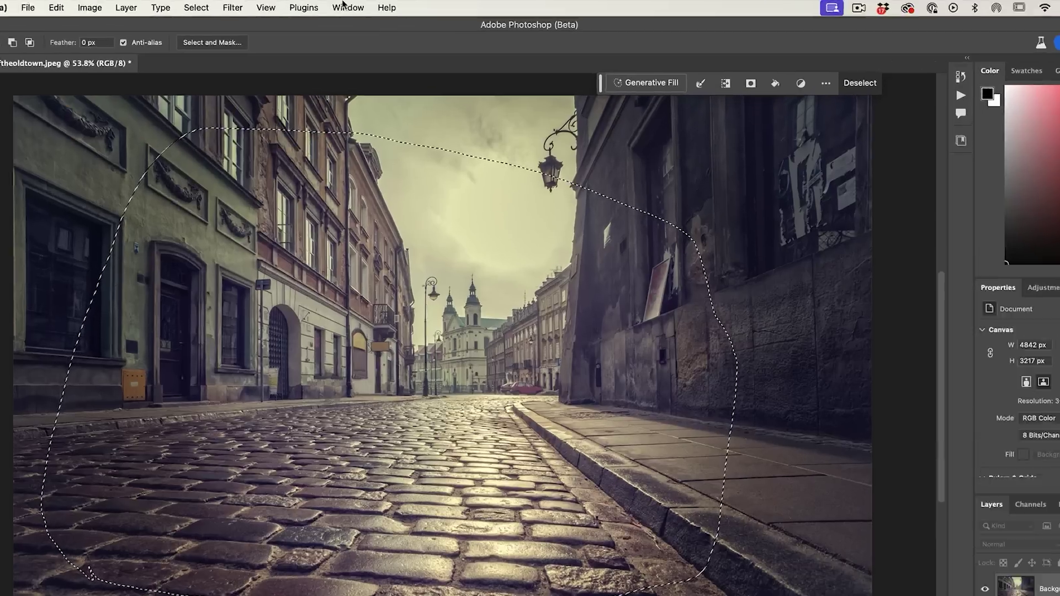
click(378, 6)
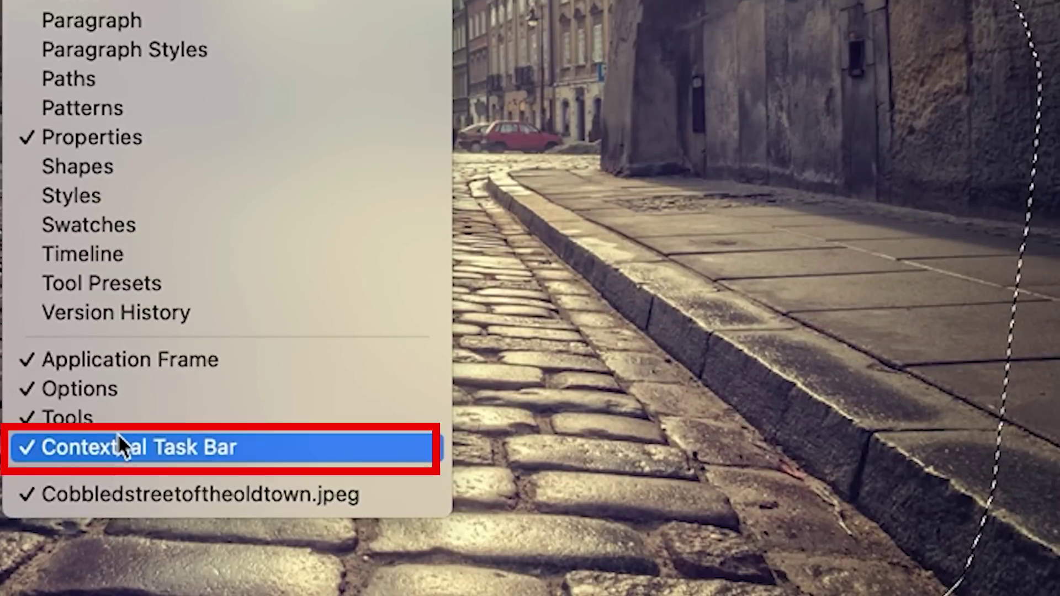
click(118, 436)
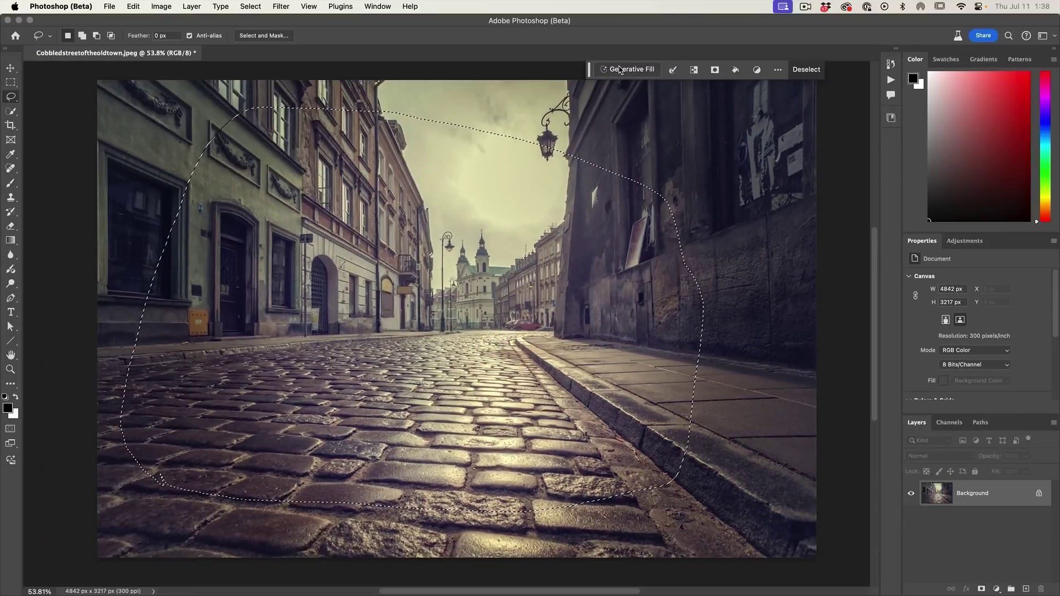
click(620, 70)
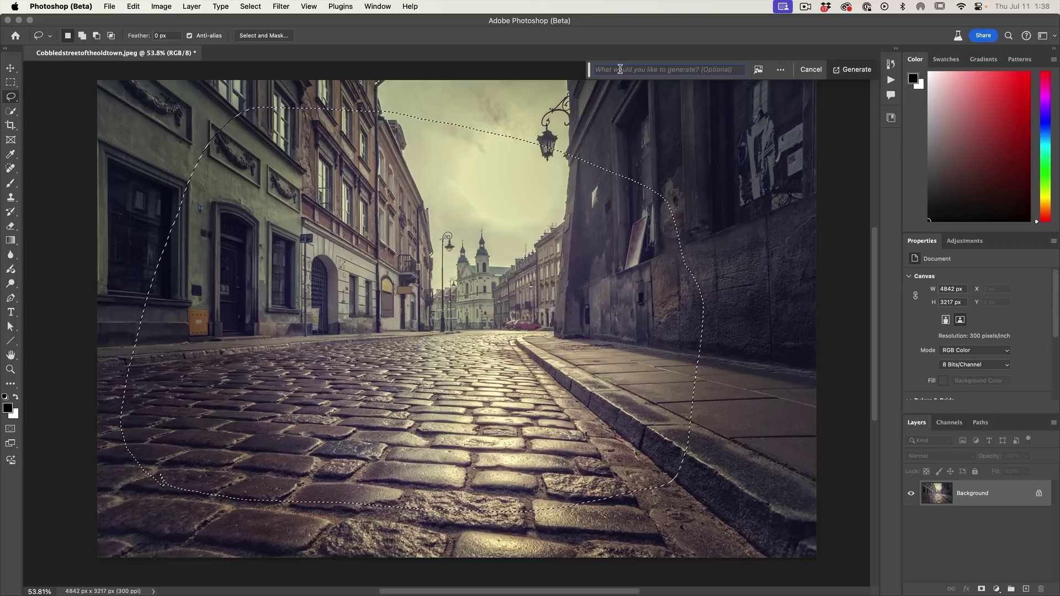
text(vespa)
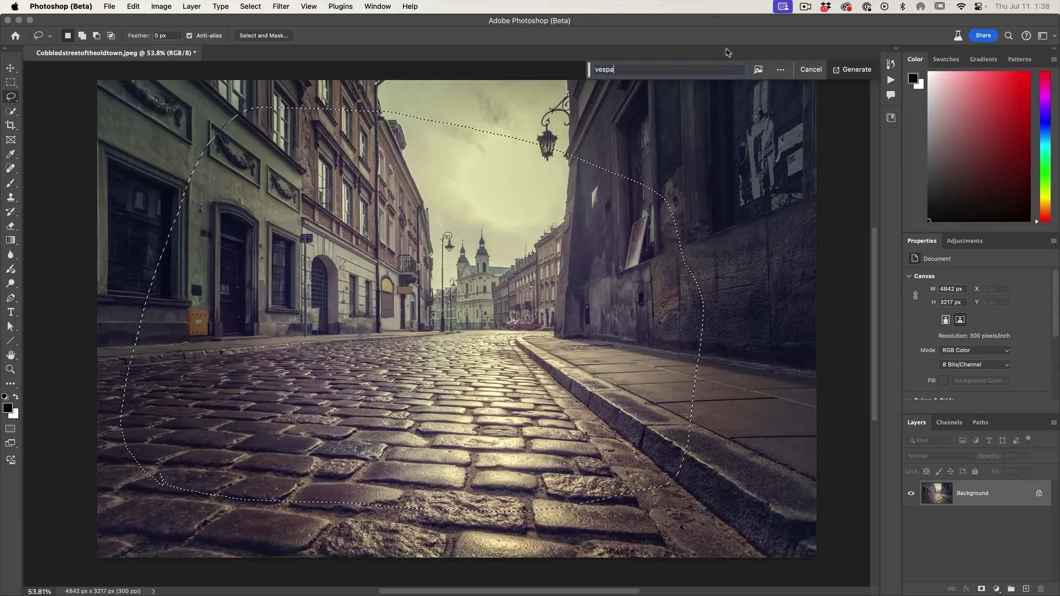
click(866, 72)
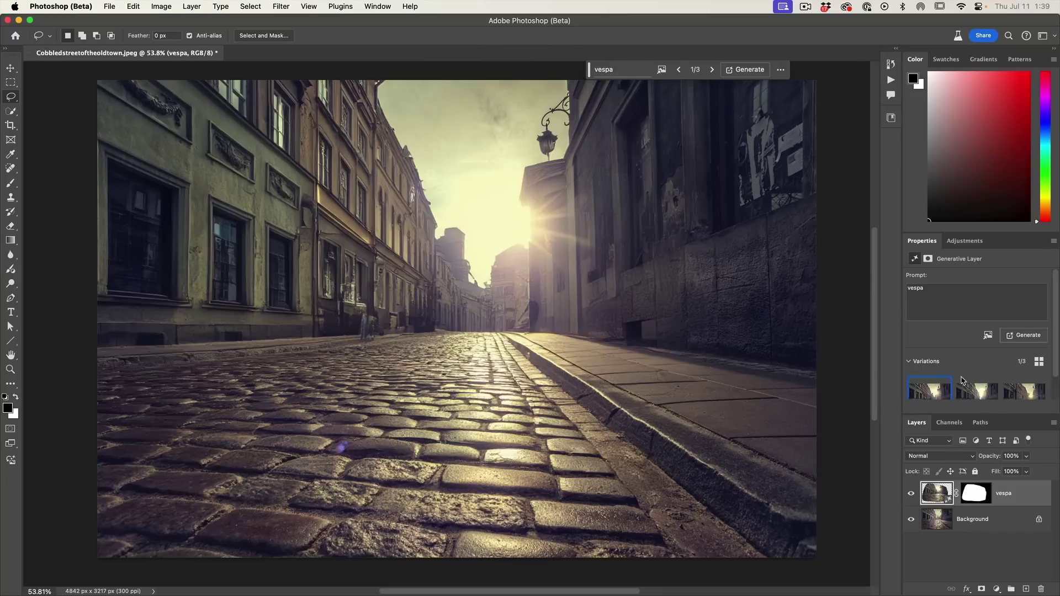
click(982, 386)
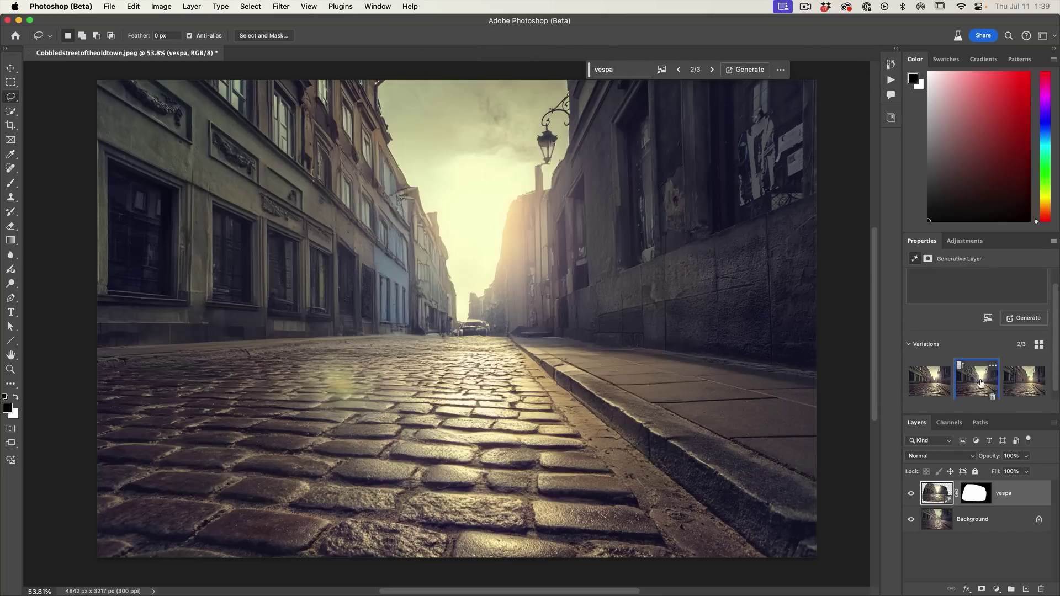
click(1030, 380)
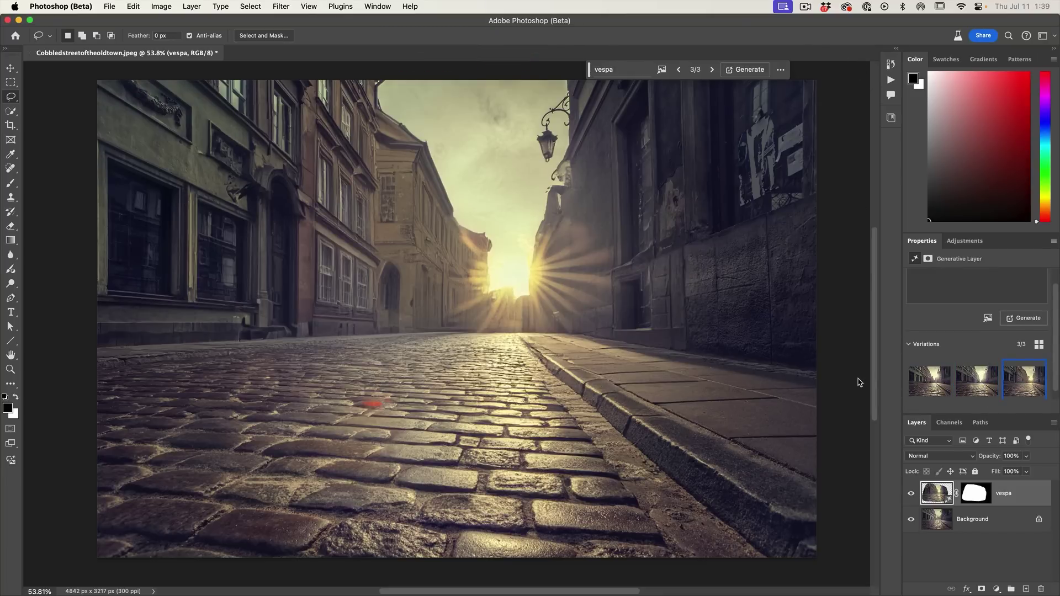
key(super+z)
key(super+z)
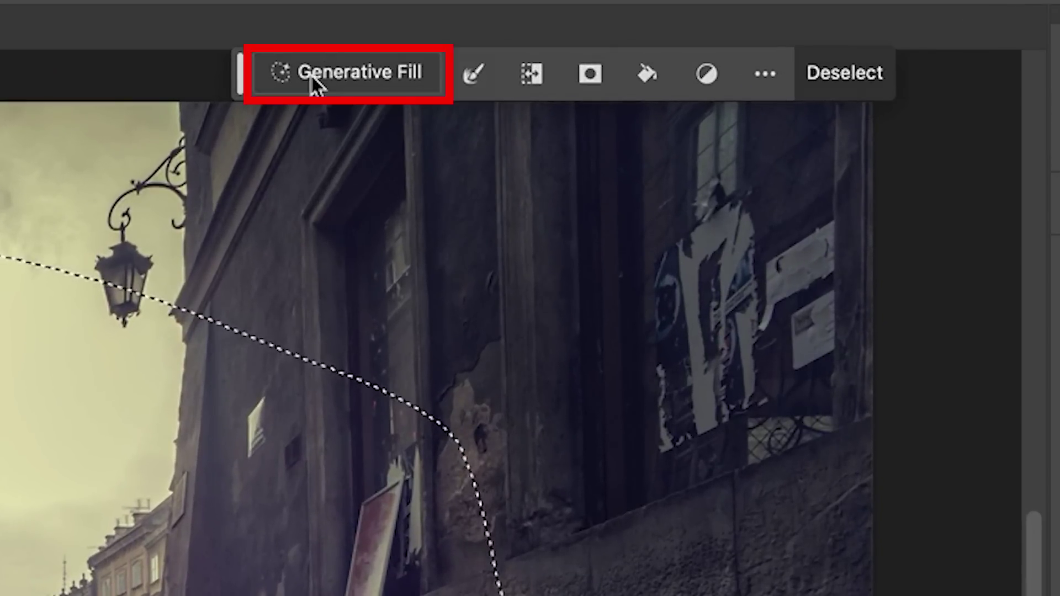
Set the vintage scooter JPG as the Generative Fill reference image.
click(511, 75)
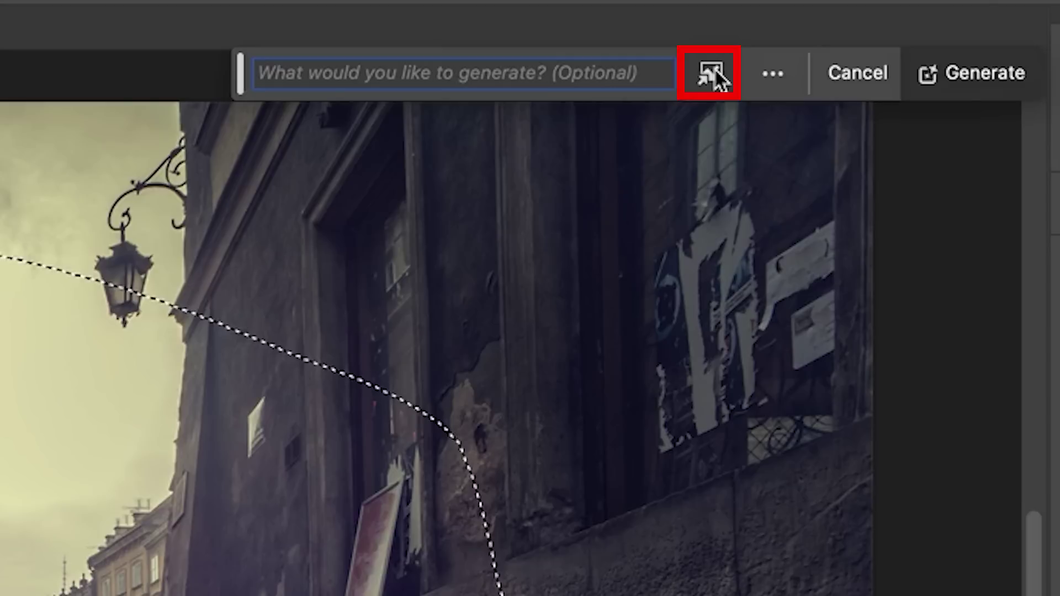
click(714, 68)
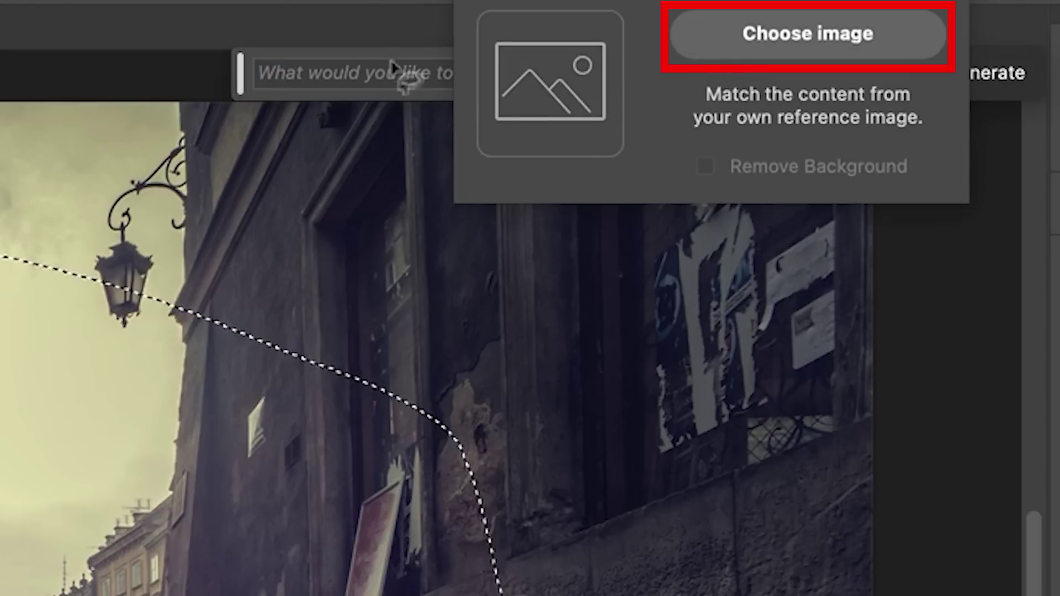
click(854, 38)
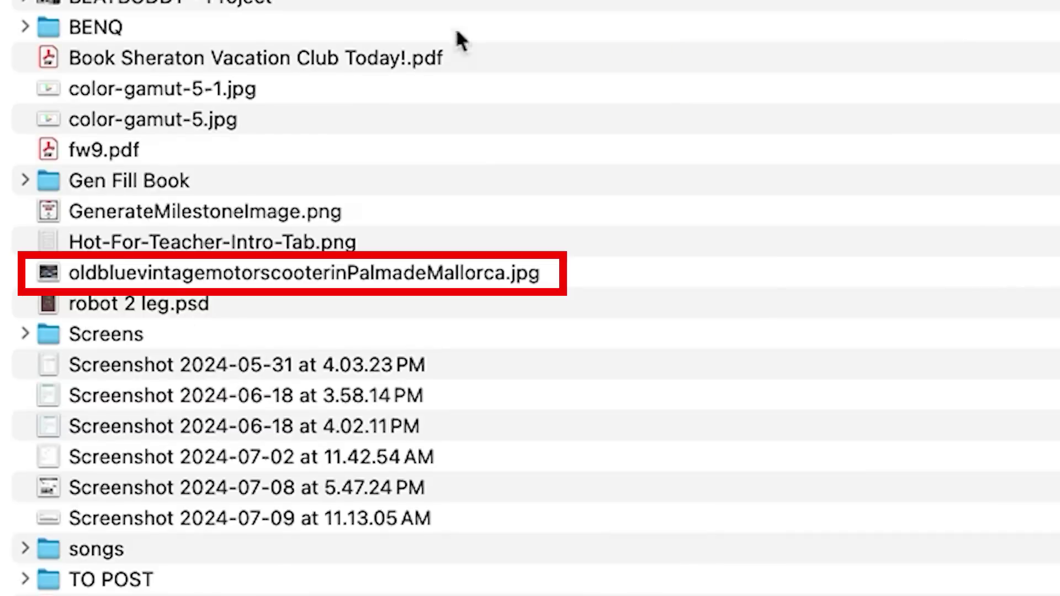
click(260, 284)
key(space)
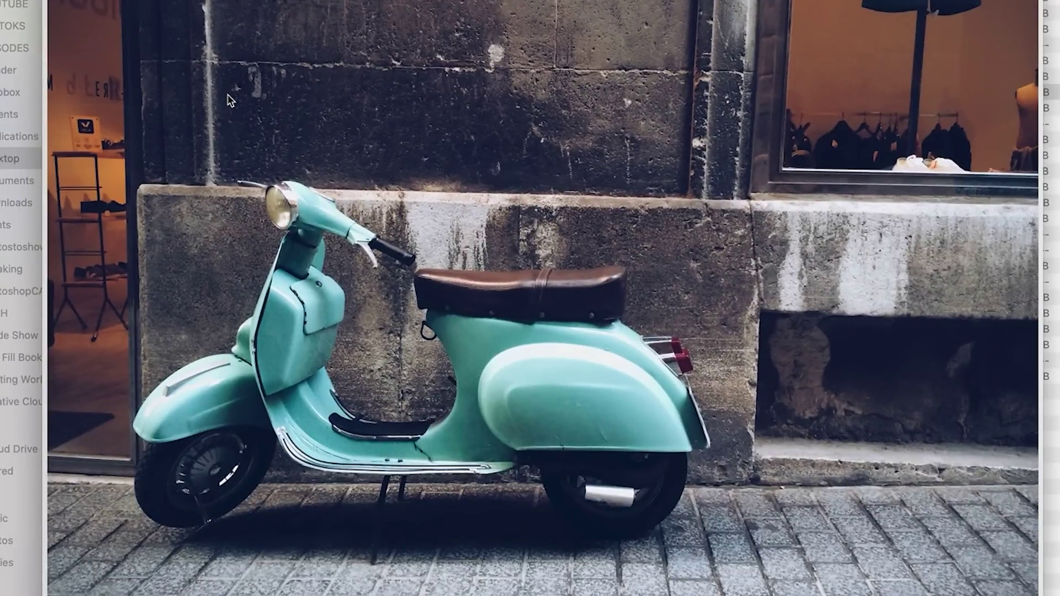
key(space)
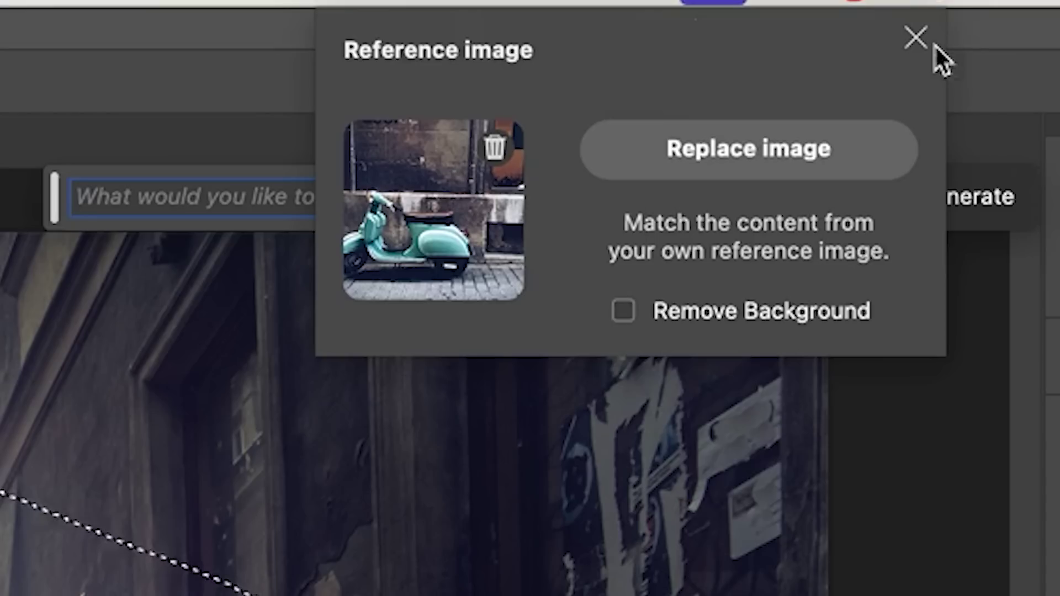
click(934, 41)
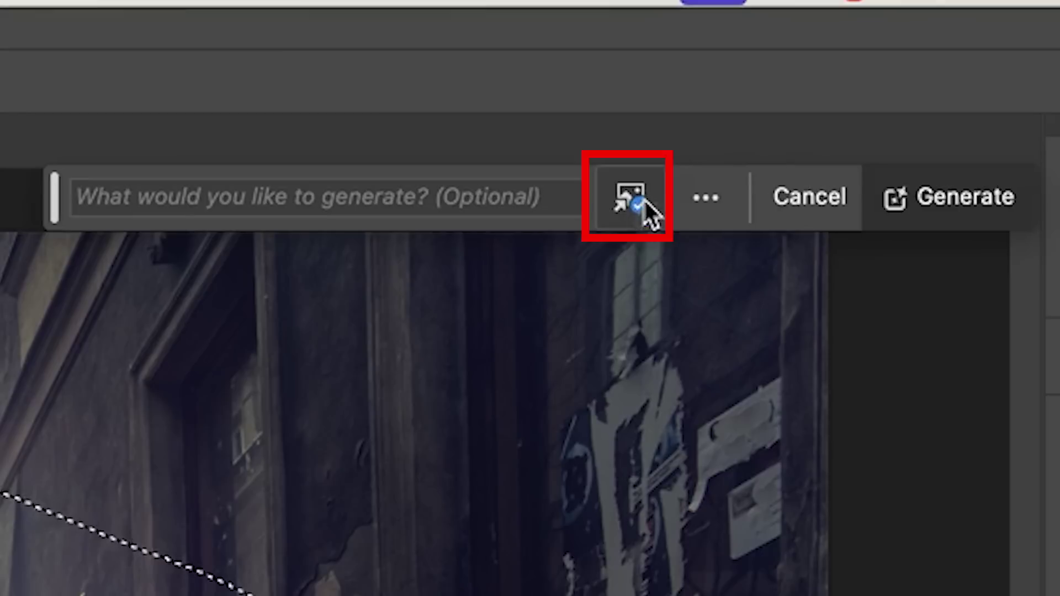
Generate the scooter fill and compare the second and third variations.
click(949, 205)
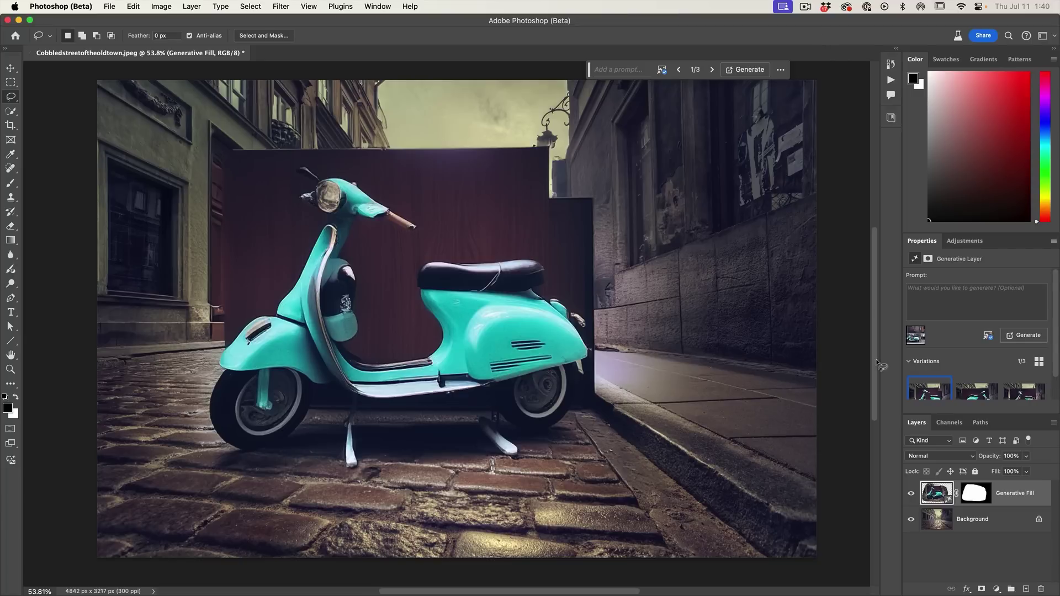
click(968, 392)
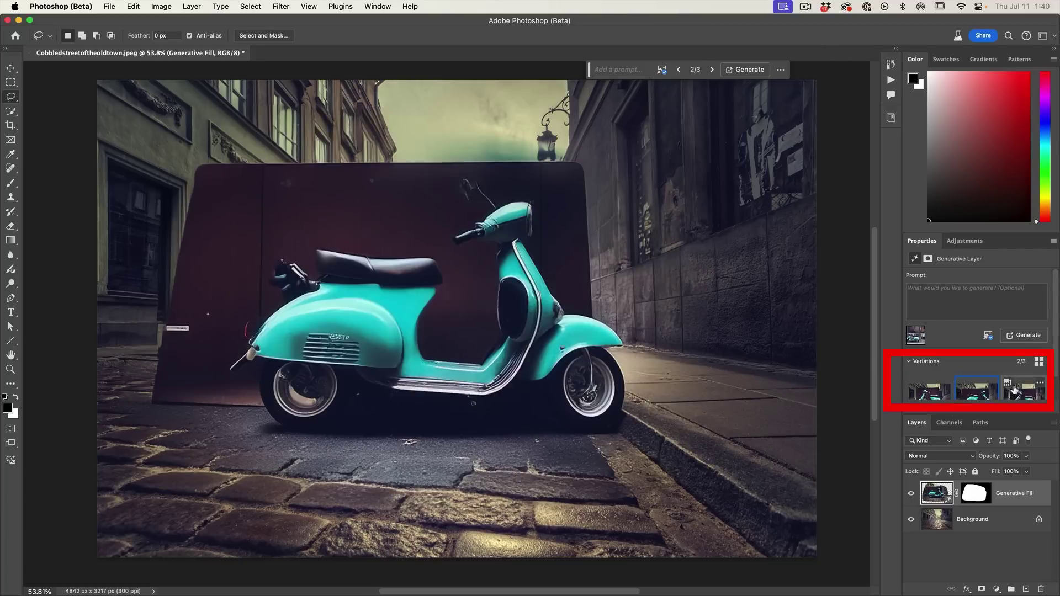
click(1024, 393)
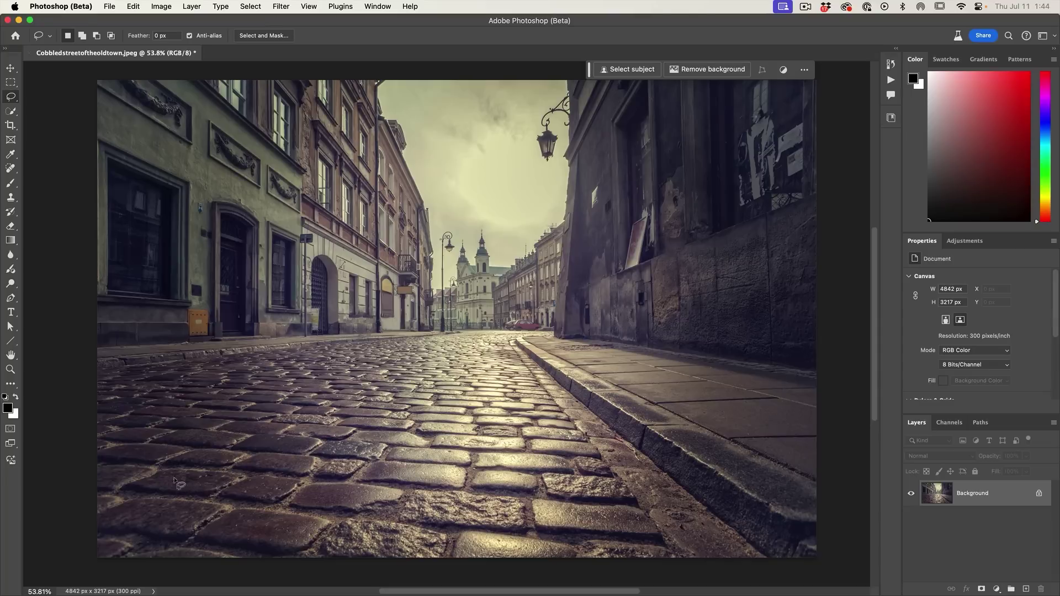
Redraw a freehand selection over the street and start a new Generative Fill.
drag(174, 479, 156, 473)
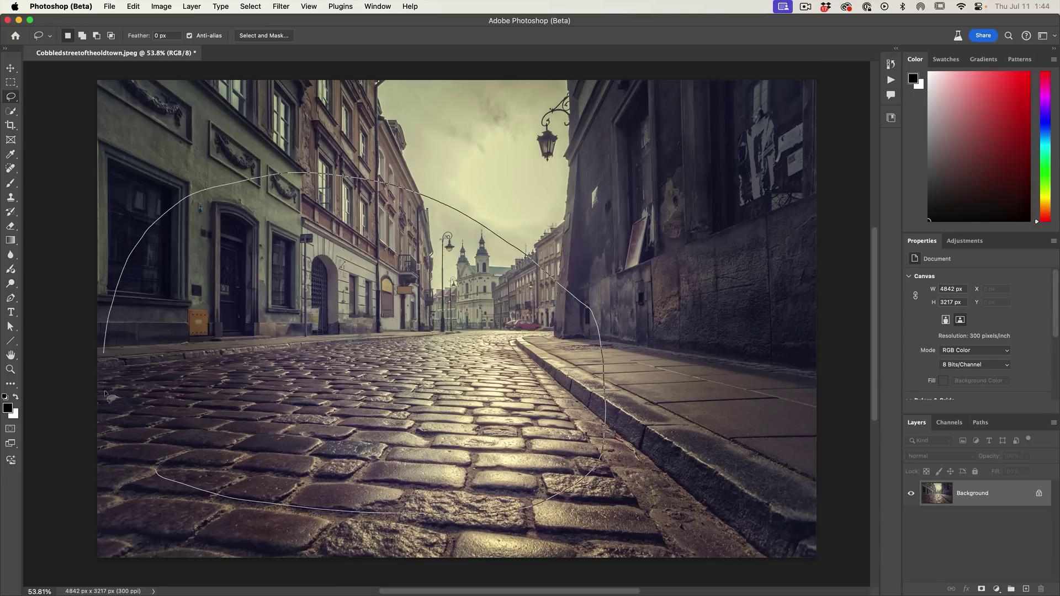
drag(152, 489, 152, 489)
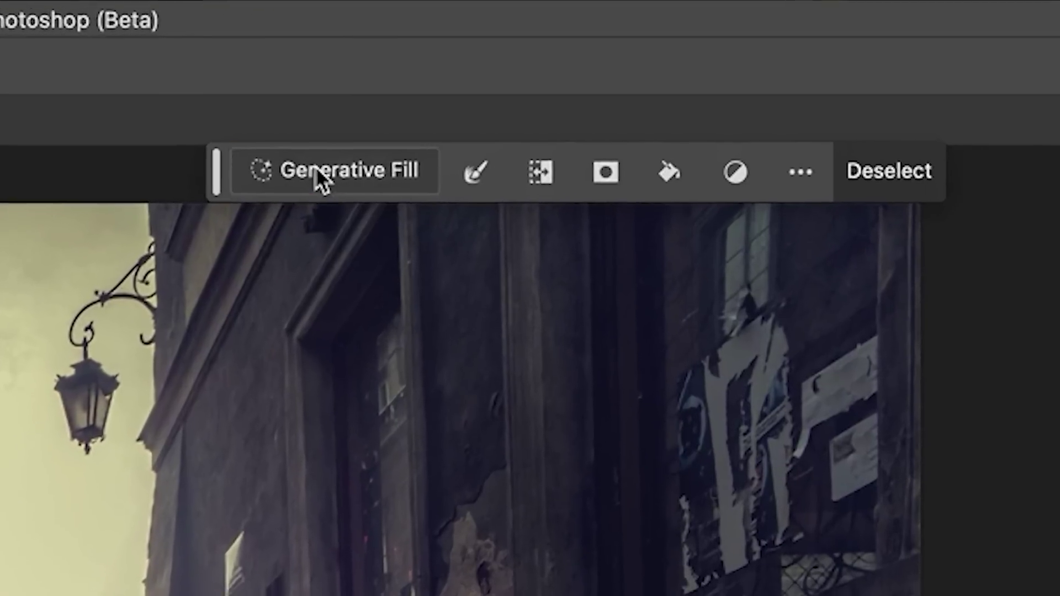
click(422, 136)
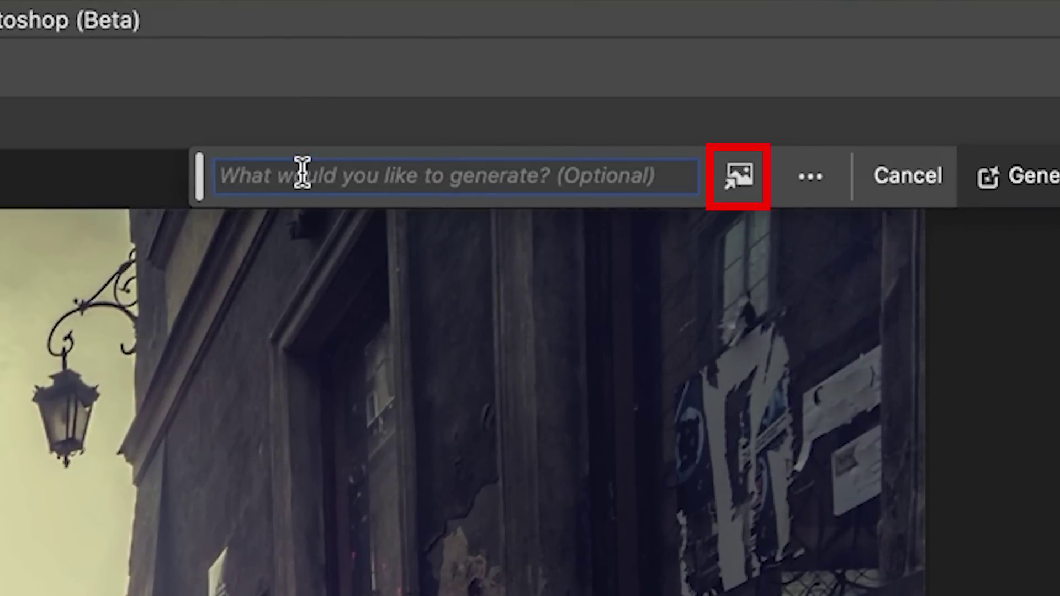
Load the vintage scooter photo as reference image with Remove Background enabled.
click(739, 175)
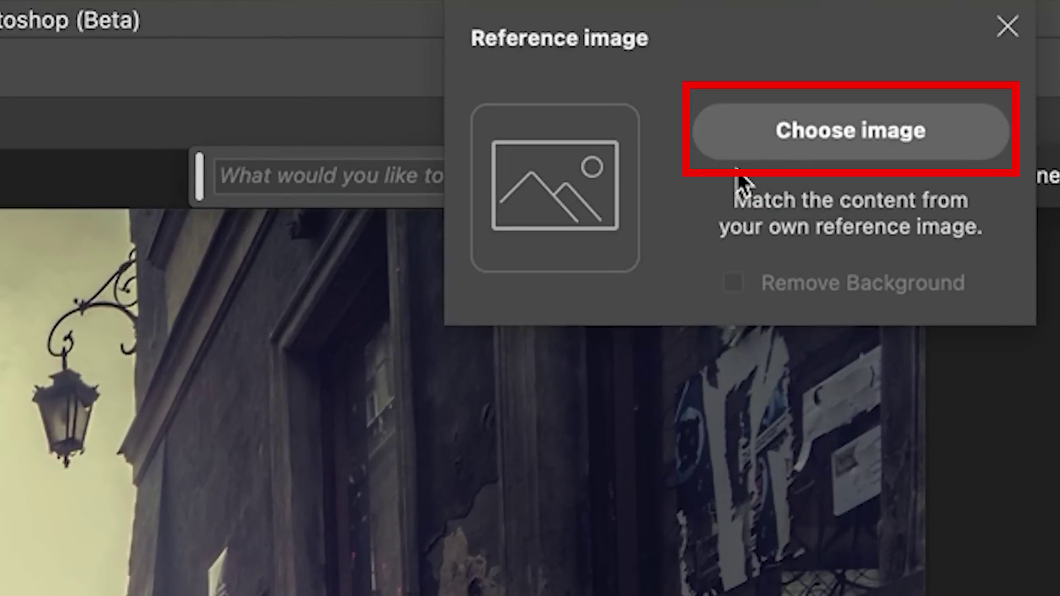
click(828, 141)
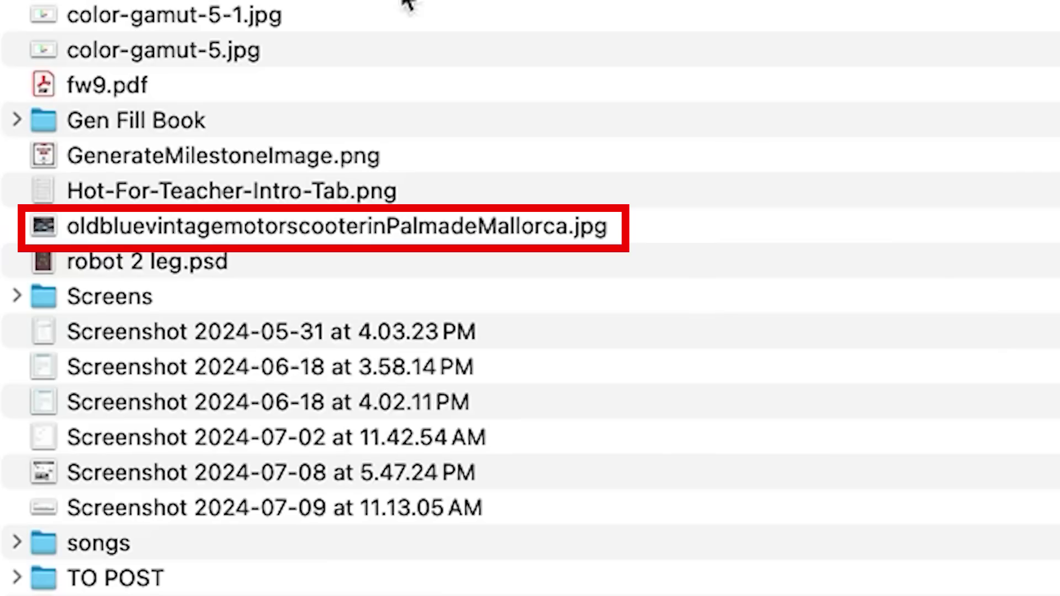
click(333, 232)
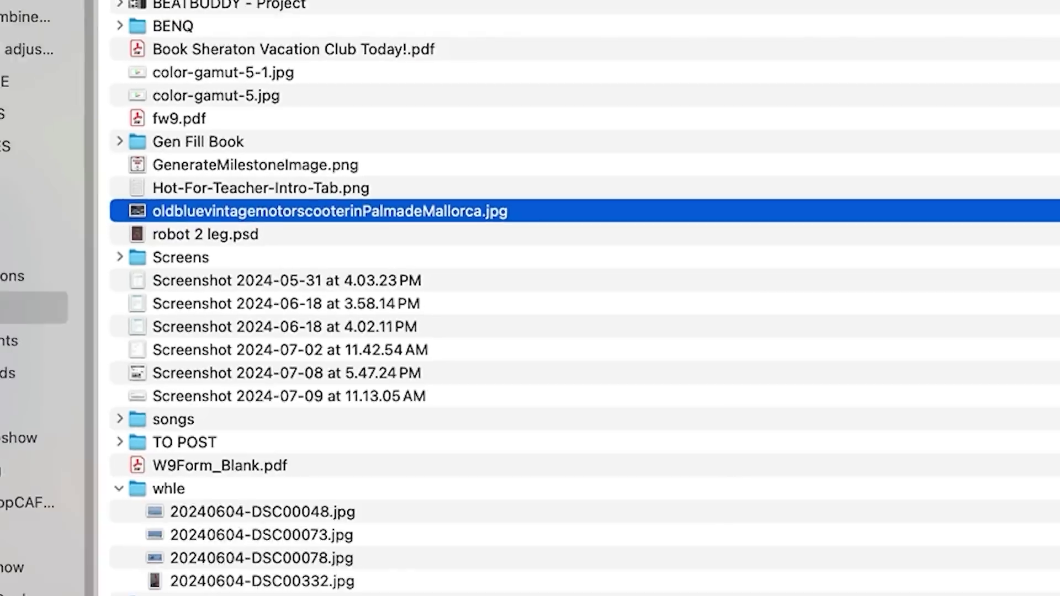
key(Return)
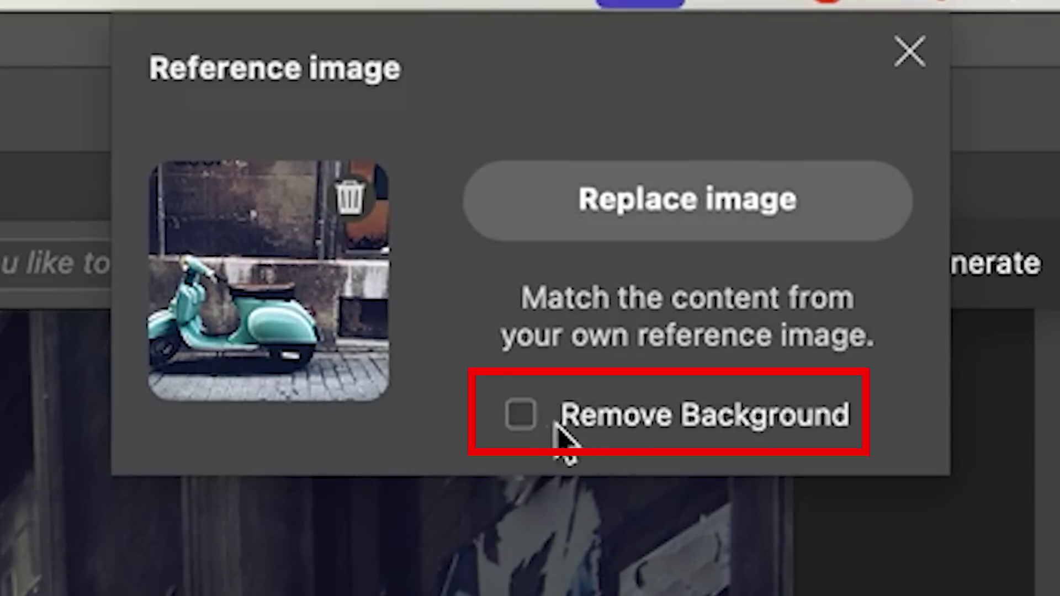
click(529, 431)
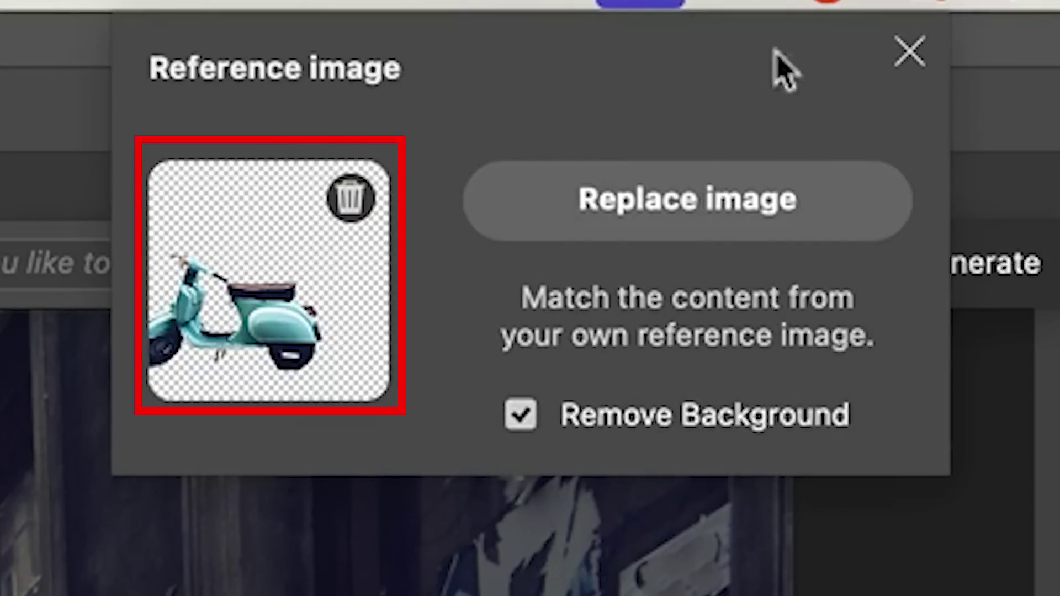
click(910, 53)
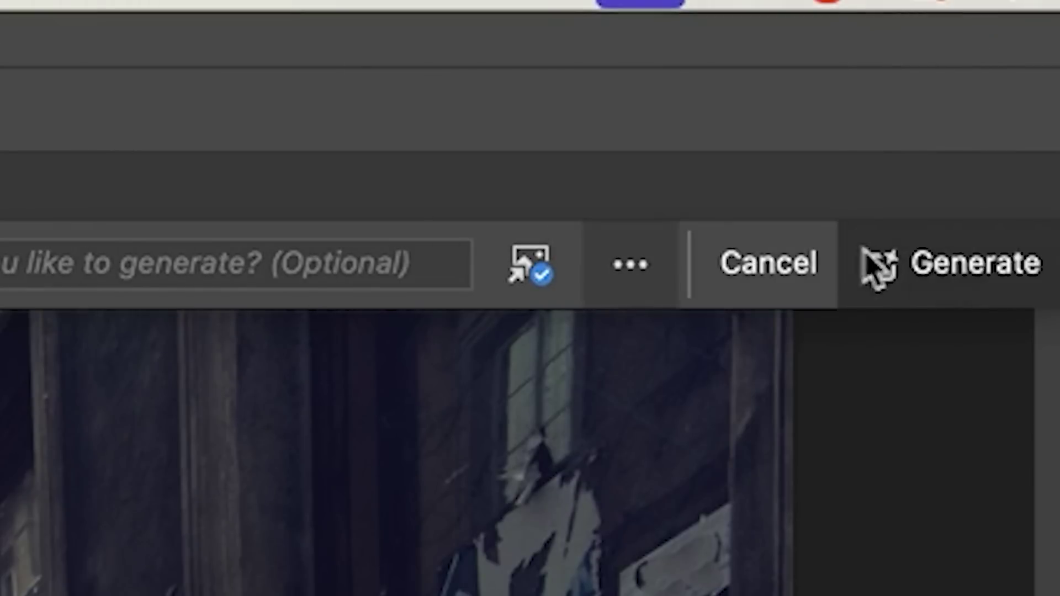
Generate the turquoise scooter and compare its three variations in Properties.
click(951, 265)
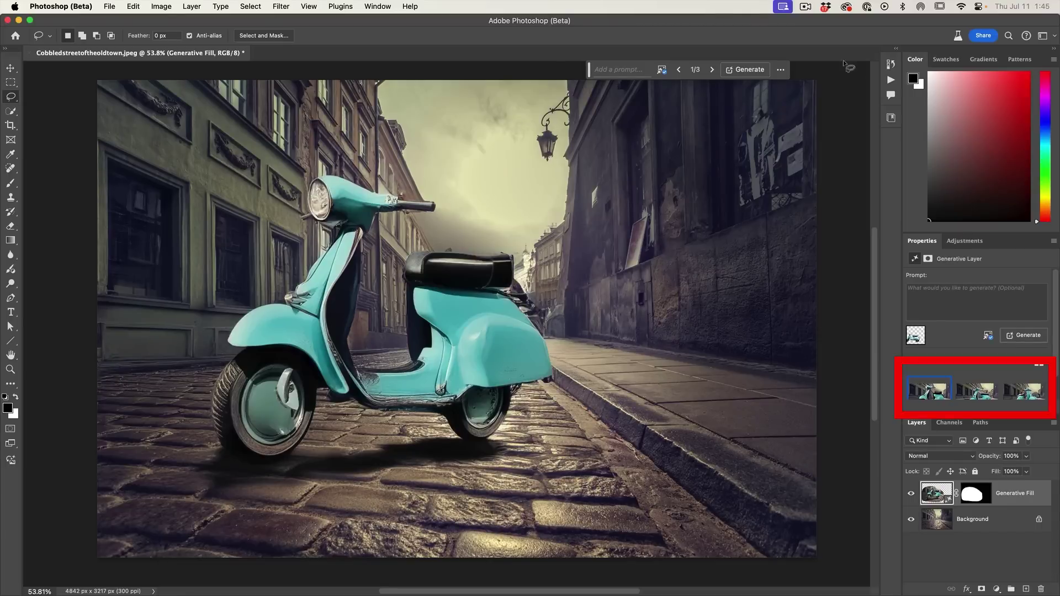
click(973, 391)
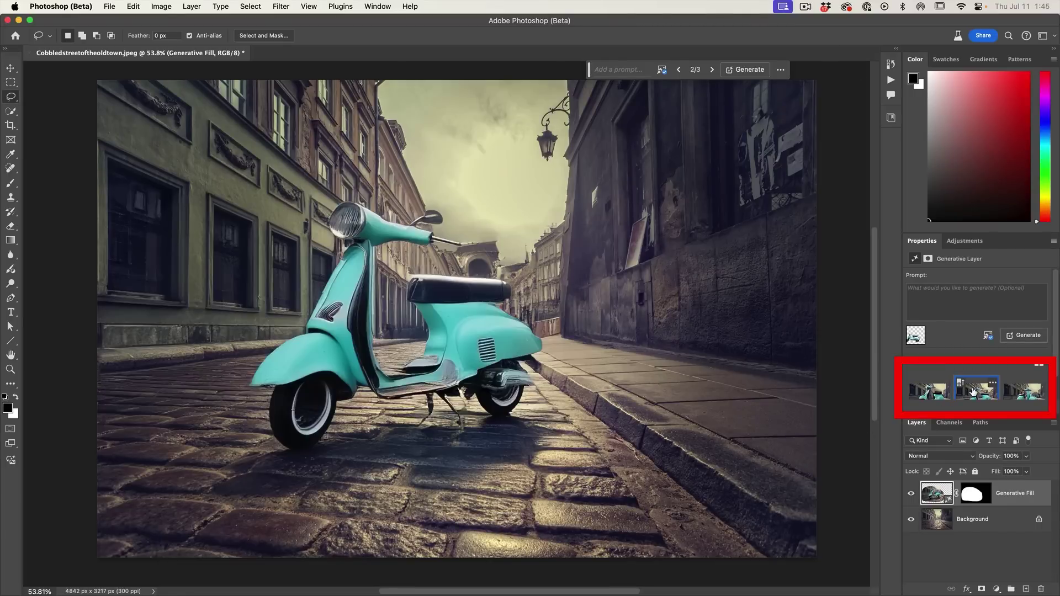
click(1023, 394)
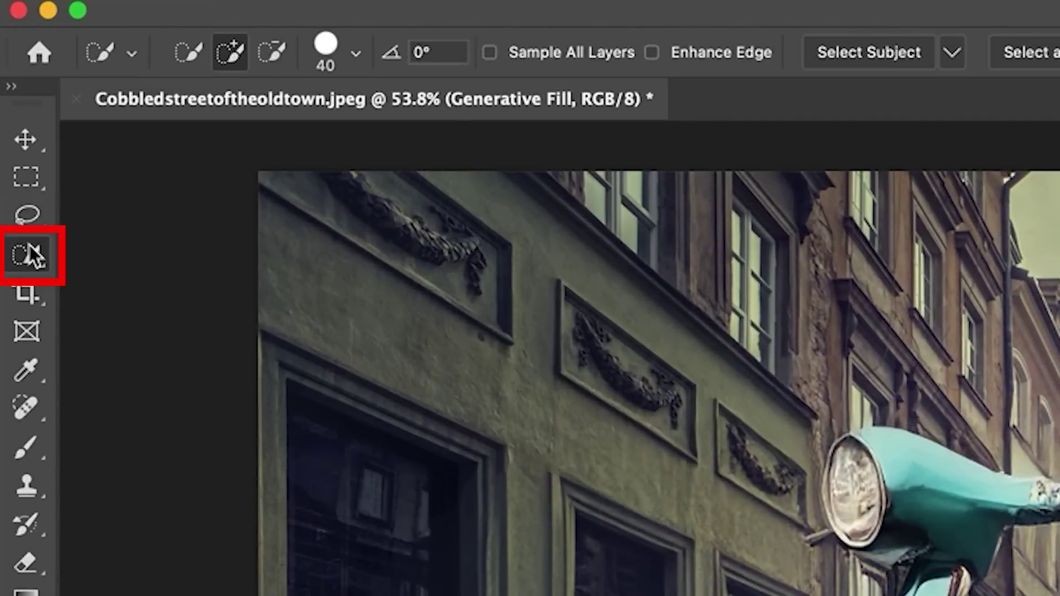
Select the scooter with Quick Selection's Select Subject using Cloud (Detailed results).
click(11, 111)
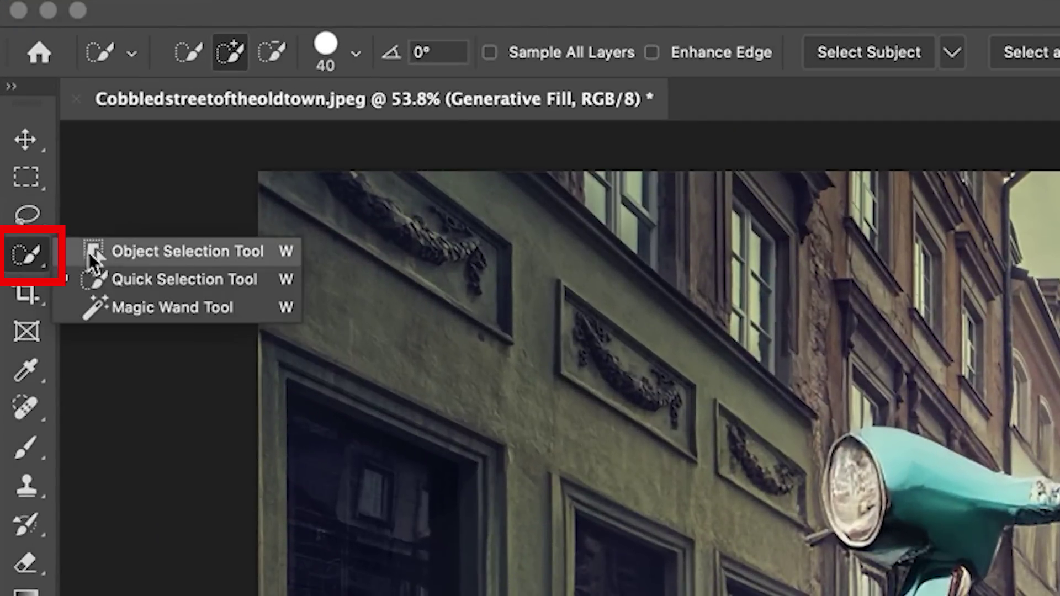
click(115, 268)
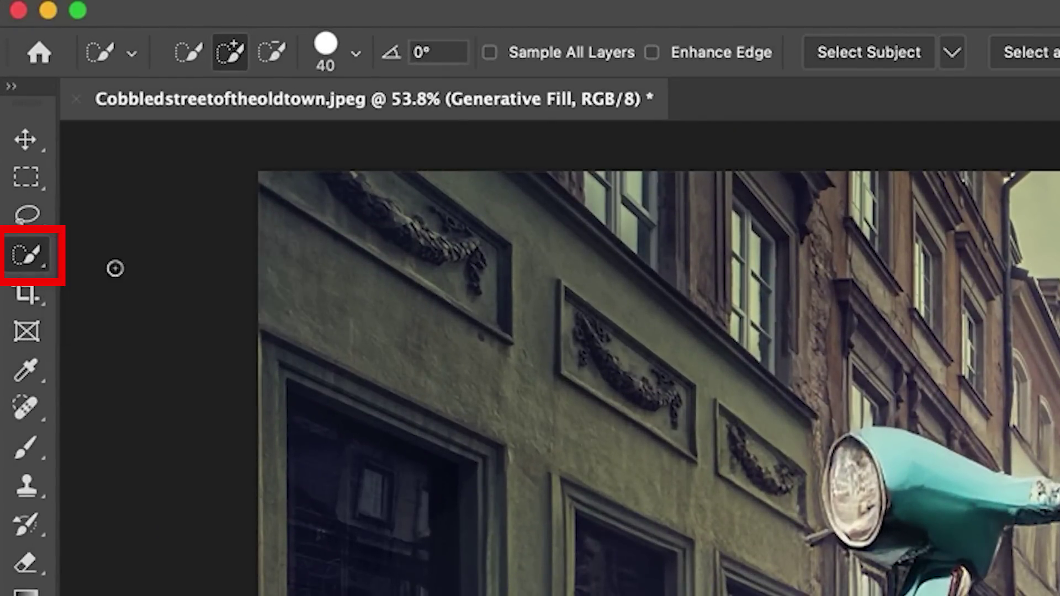
click(966, 56)
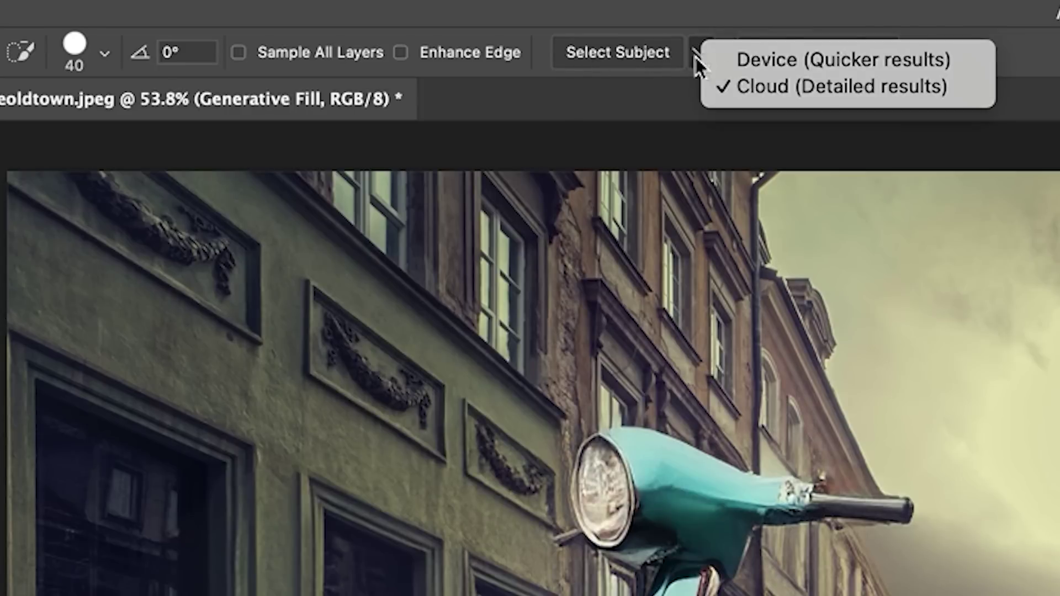
click(757, 78)
click(635, 58)
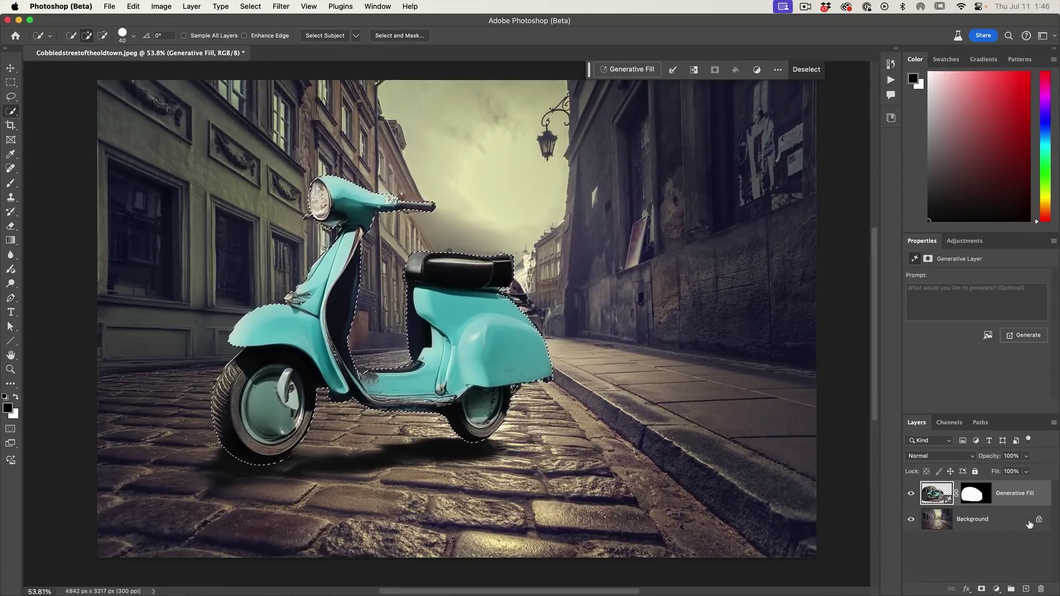
Toggle the Background layer's visibility, then target the Generative Fill layer mask.
click(912, 520)
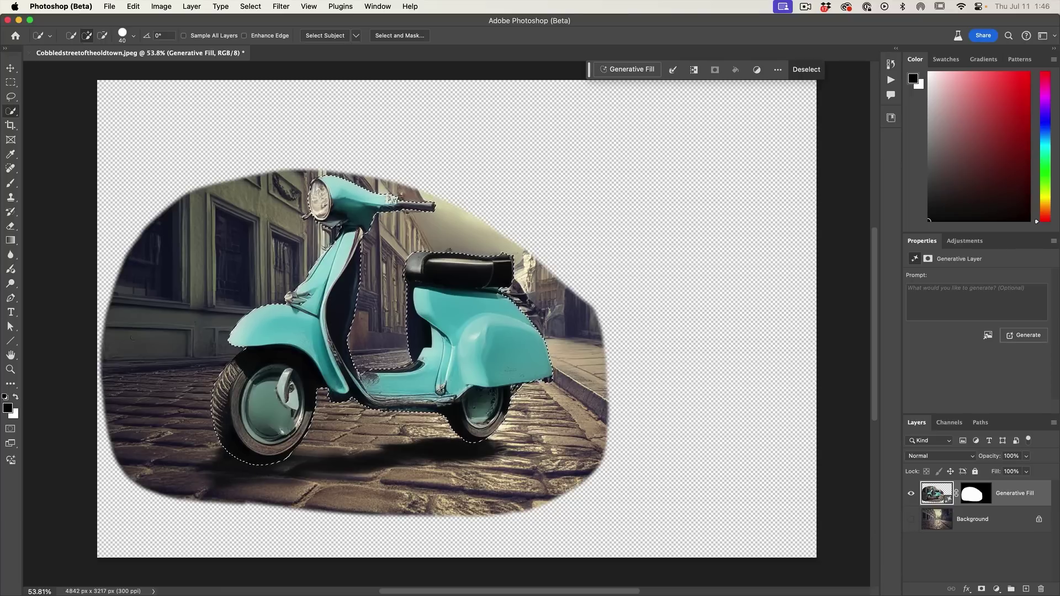
click(911, 520)
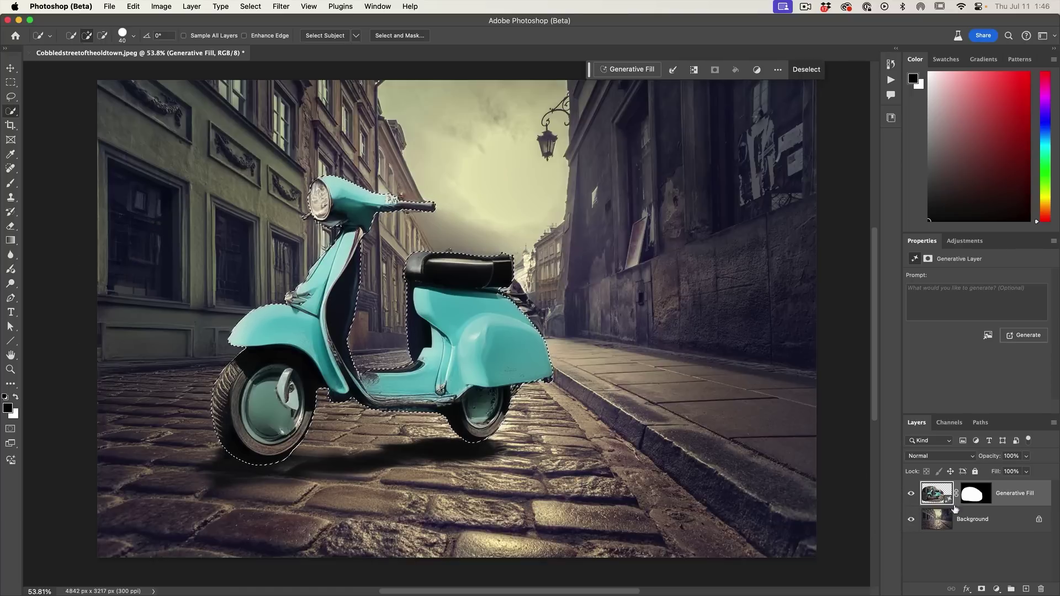
click(970, 494)
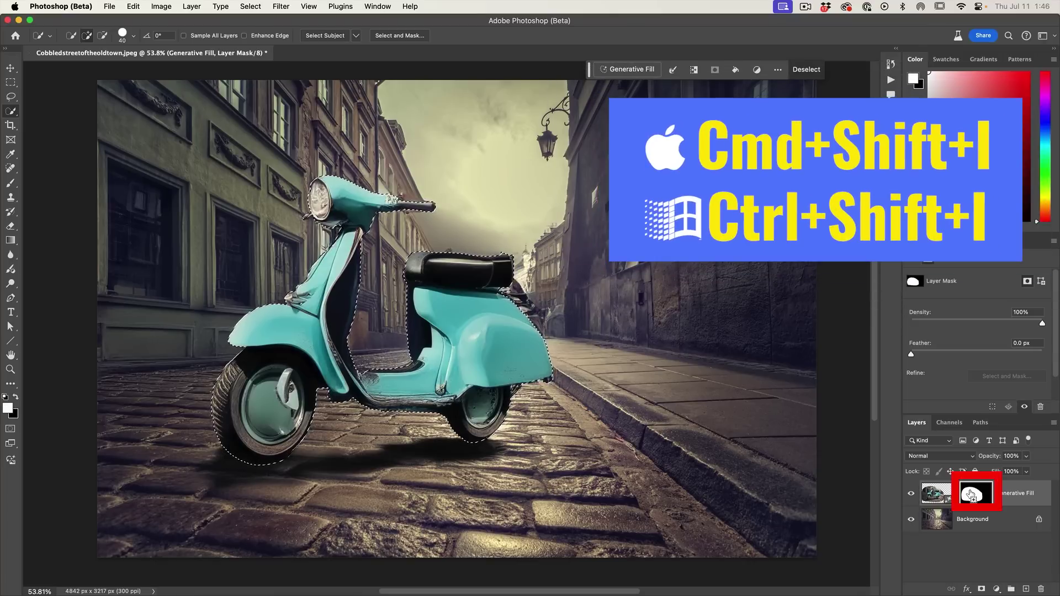
Invert the selection, mask out around the scooter with a soft 0%-hardness black brush, then deselect.
key(super+shift+i)
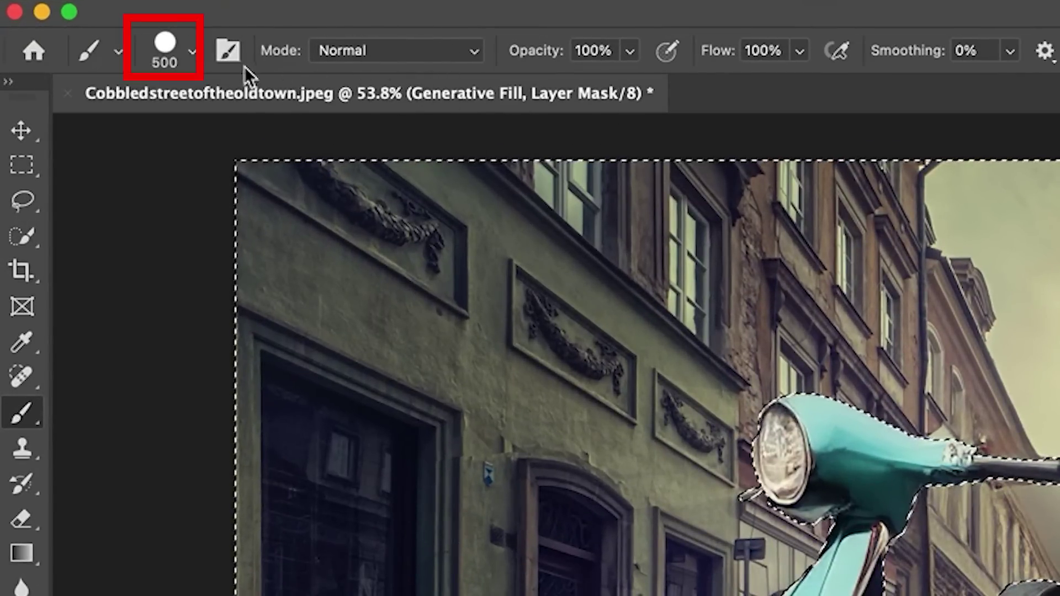
click(193, 51)
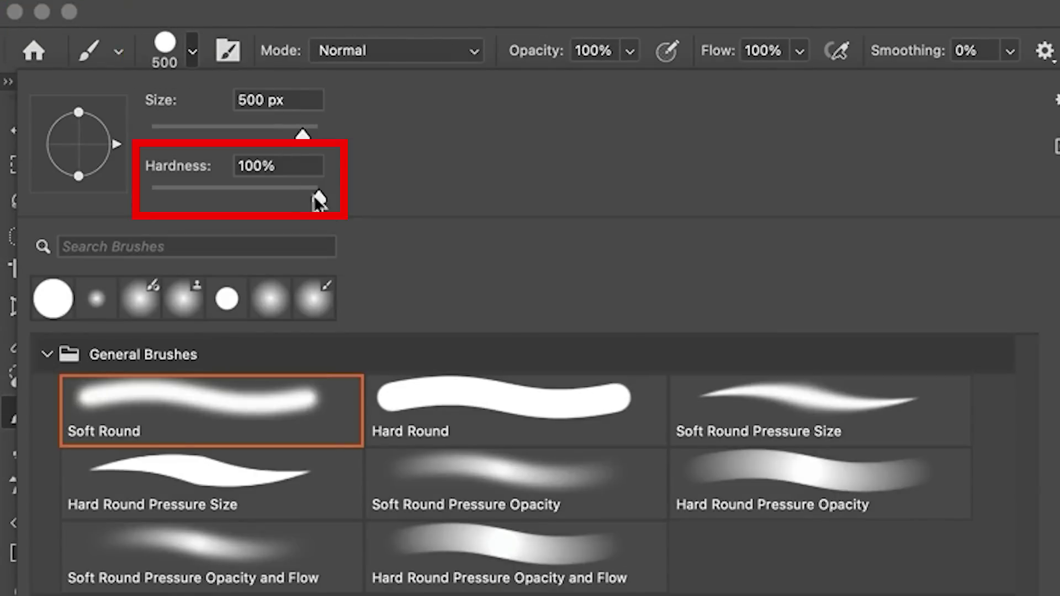
drag(318, 199, 36, 210)
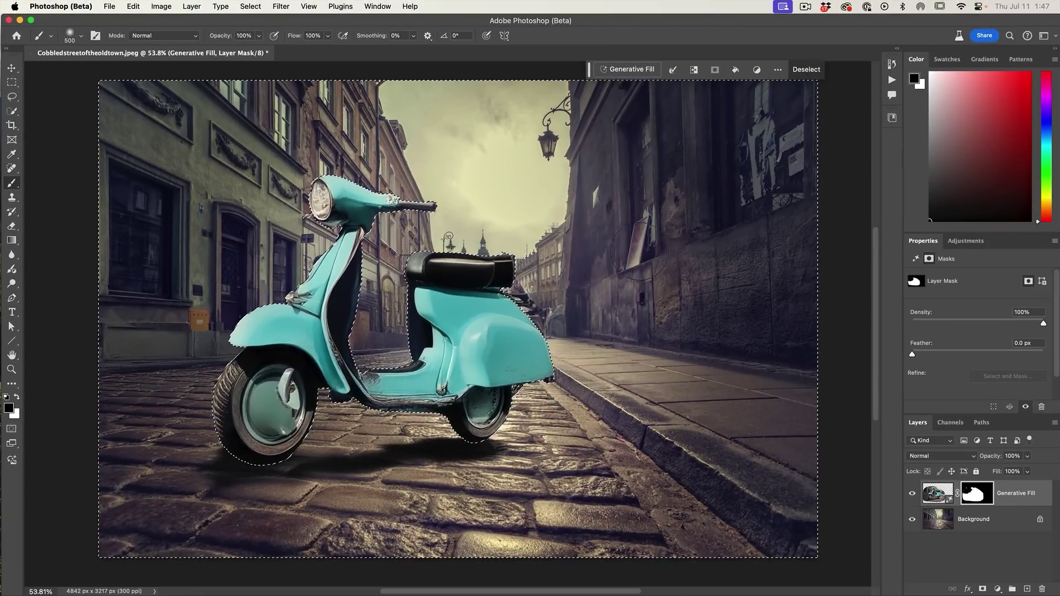
drag(640, 252, 307, 324)
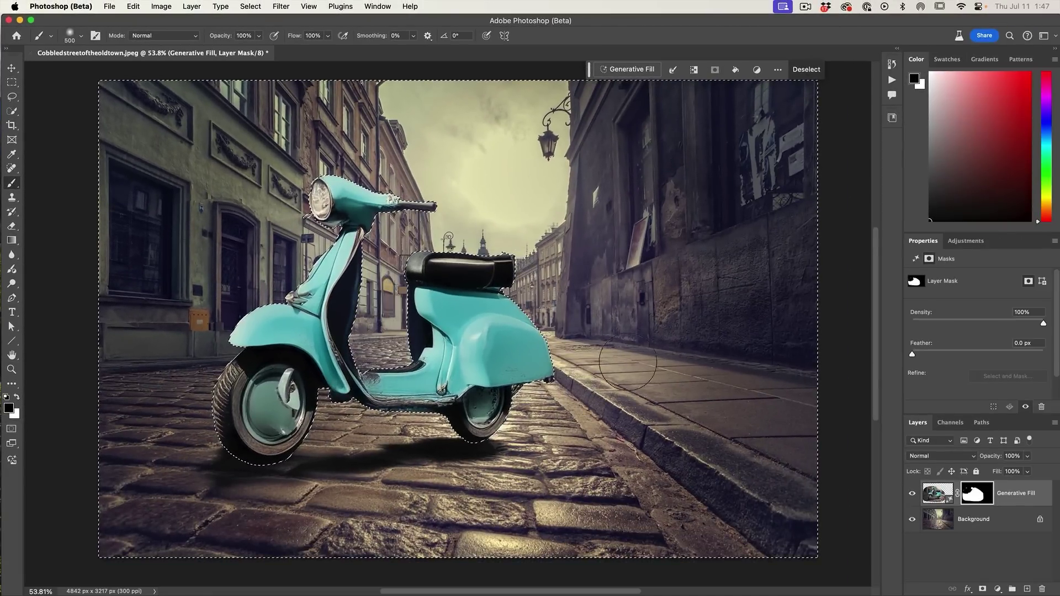
drag(339, 344, 62, 335)
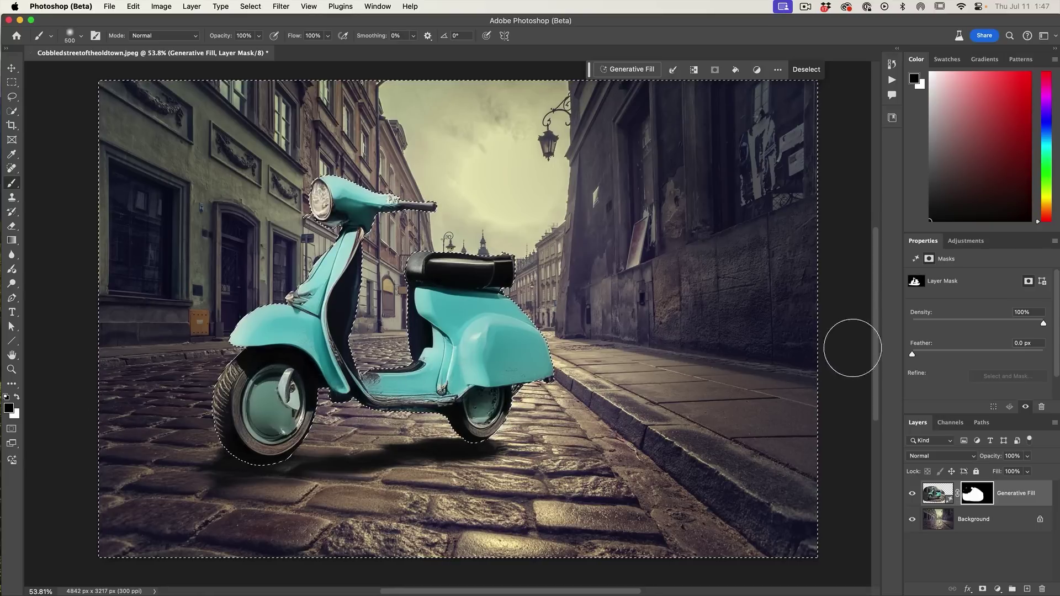
key(super+d)
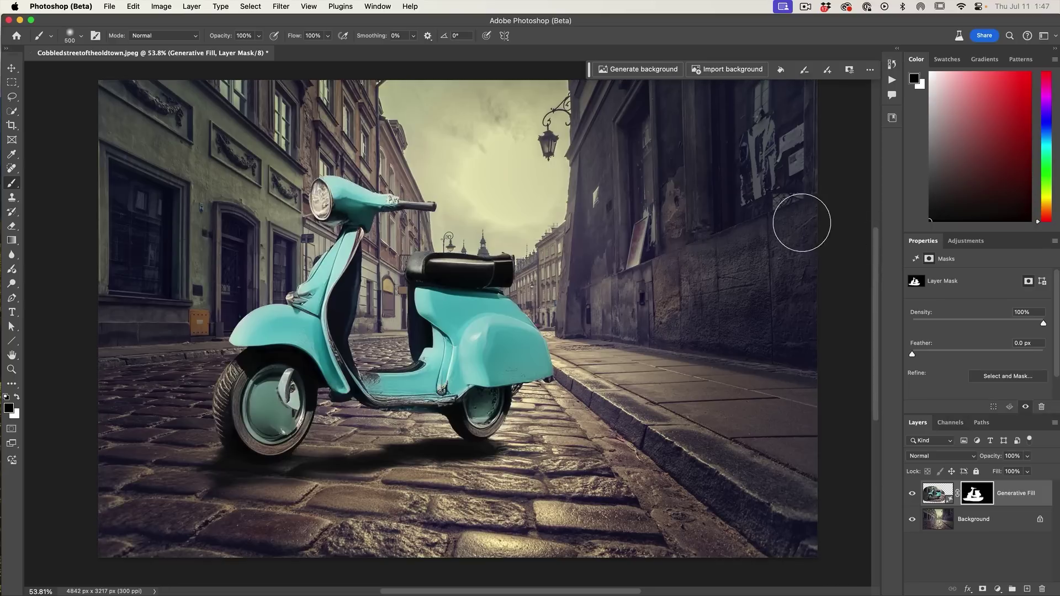